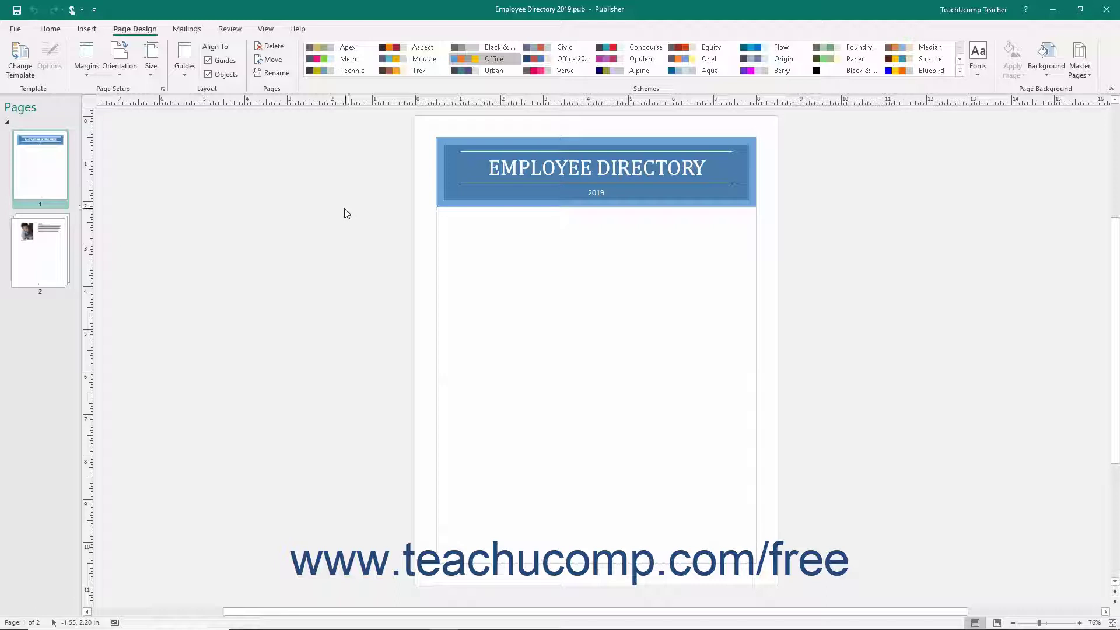
Review the full Page Setup options and accept the 8.5" x 11" page size unchanged.
{"action": "left_click", "coordinate": [163, 90]}
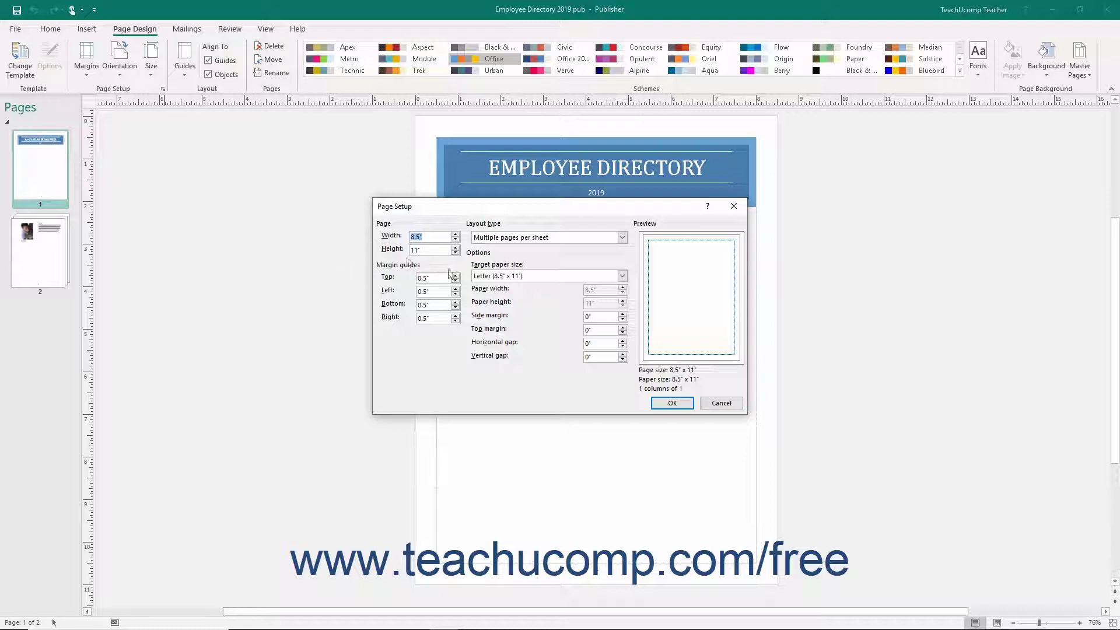
{"action": "left_click", "coordinate": [666, 403]}
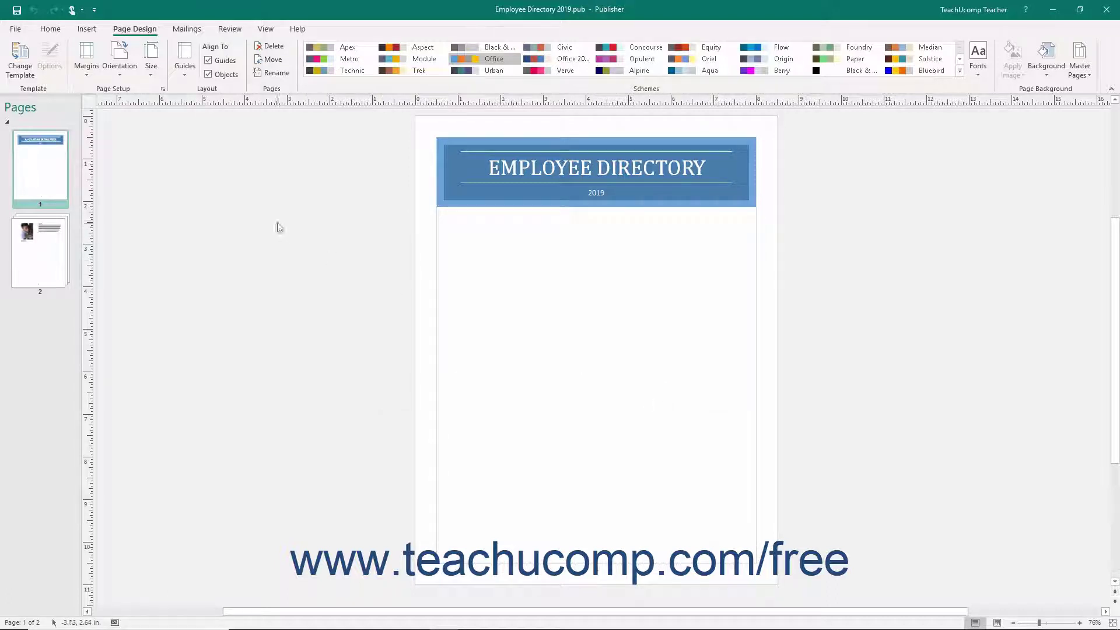
Show the Print view, zoom the preview in and back out, then fit it to the sheet.
{"action": "left_click", "coordinate": [9, 30]}
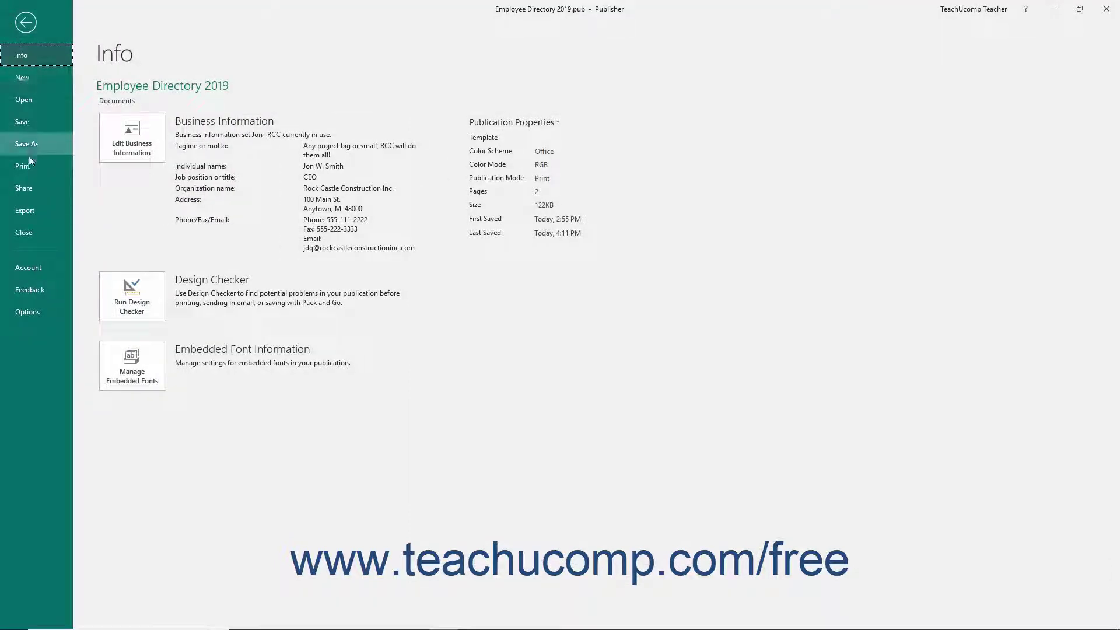
{"action": "left_click", "coordinate": [25, 164]}
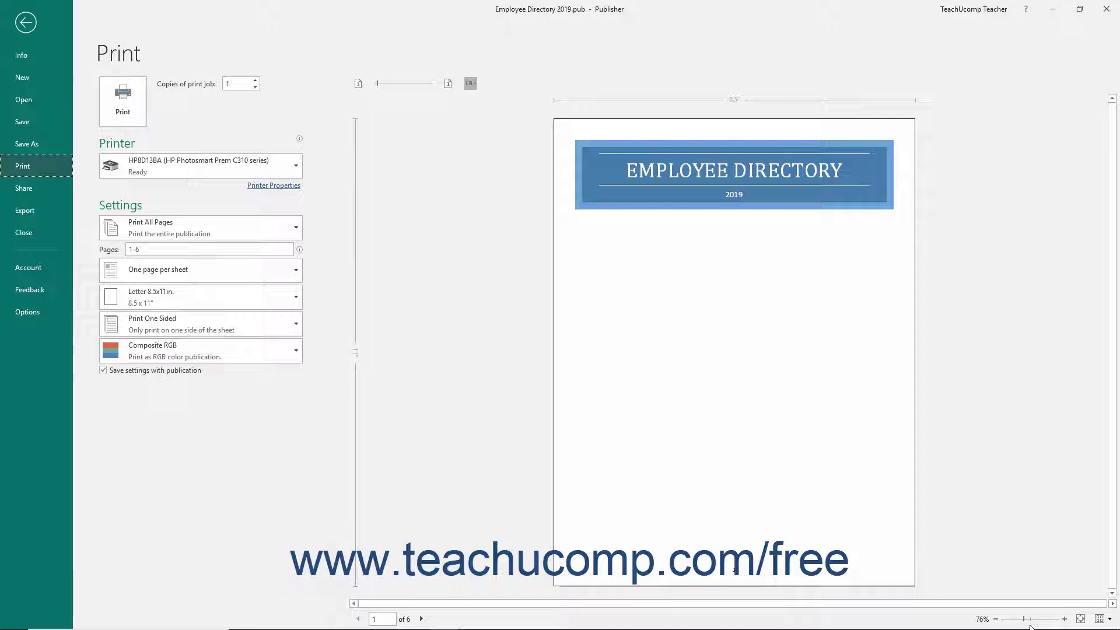
{"action": "left_click", "coordinate": [1027, 618]}
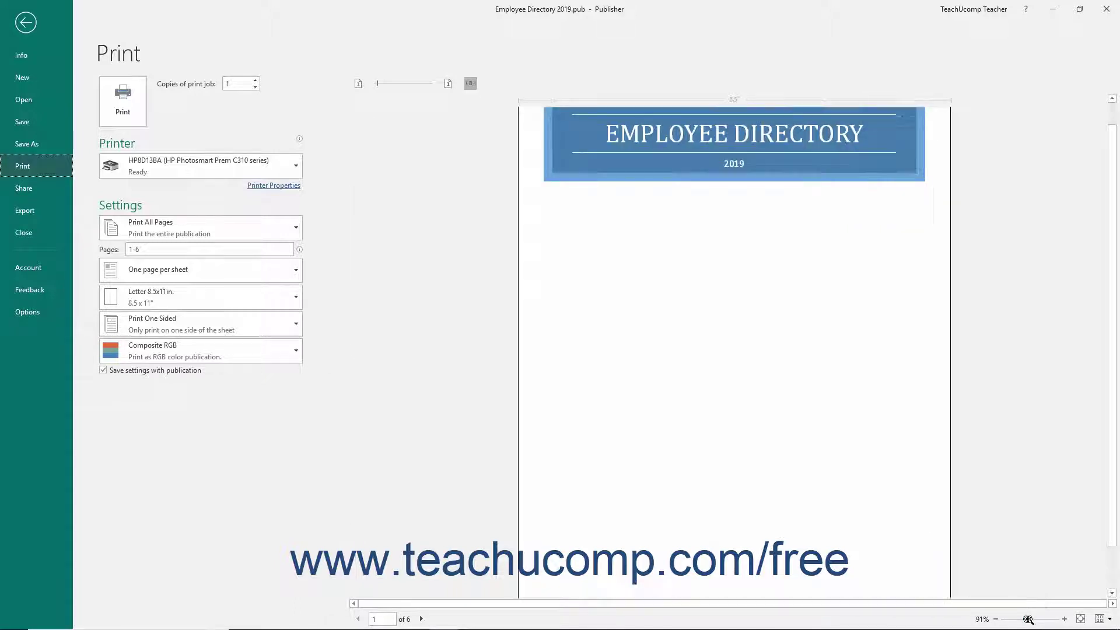
{"action": "left_click", "coordinate": [1028, 619]}
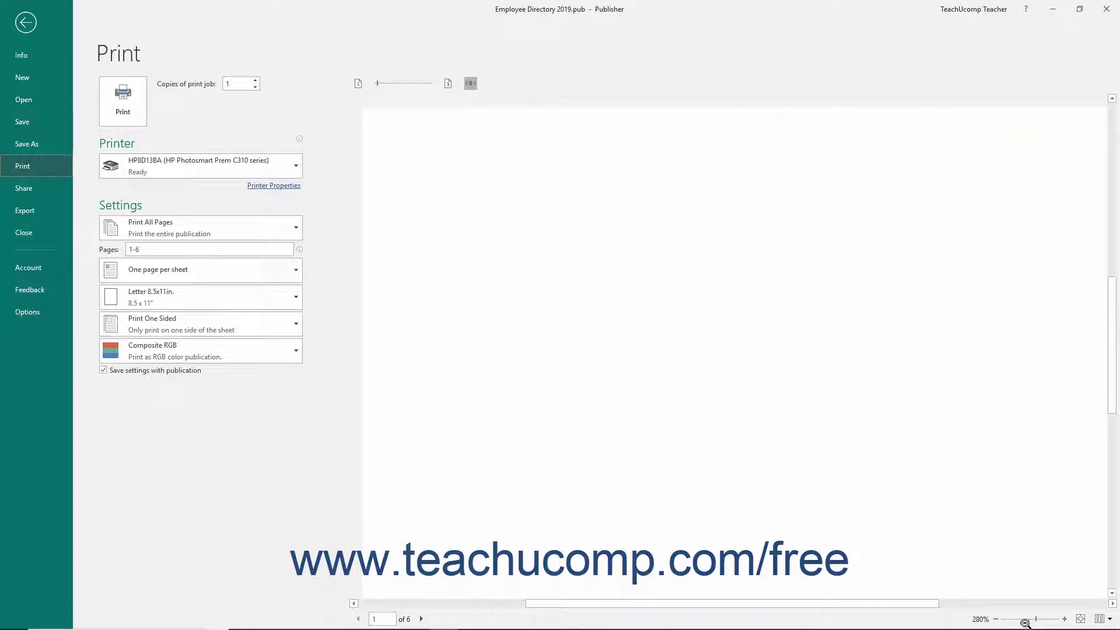
{"action": "left_click", "coordinate": [723, 294]}
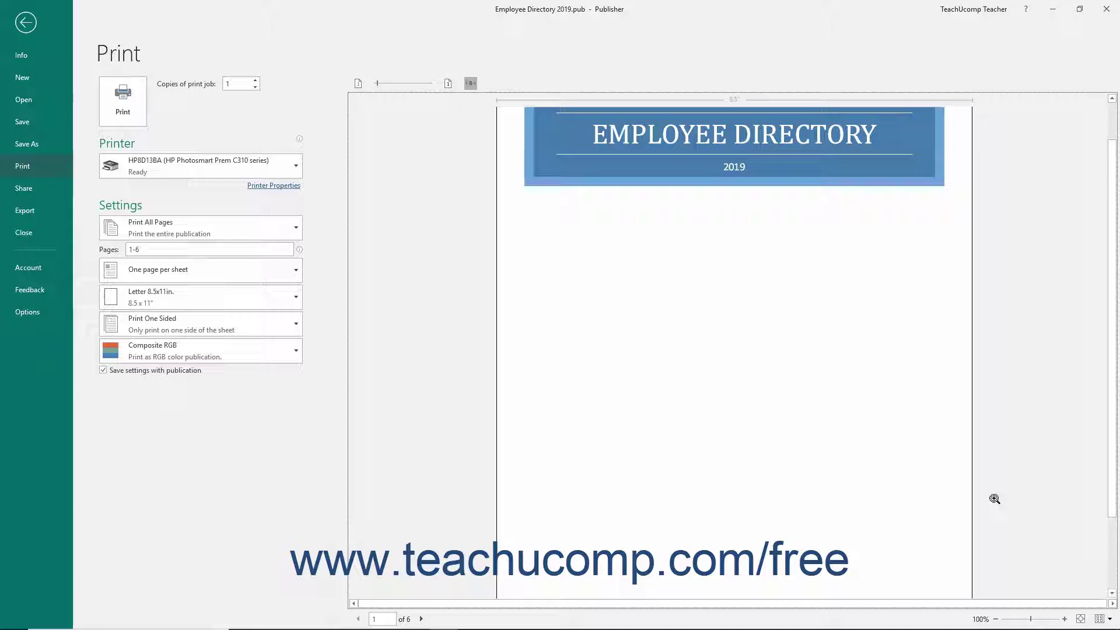
{"action": "left_click", "coordinate": [1081, 618]}
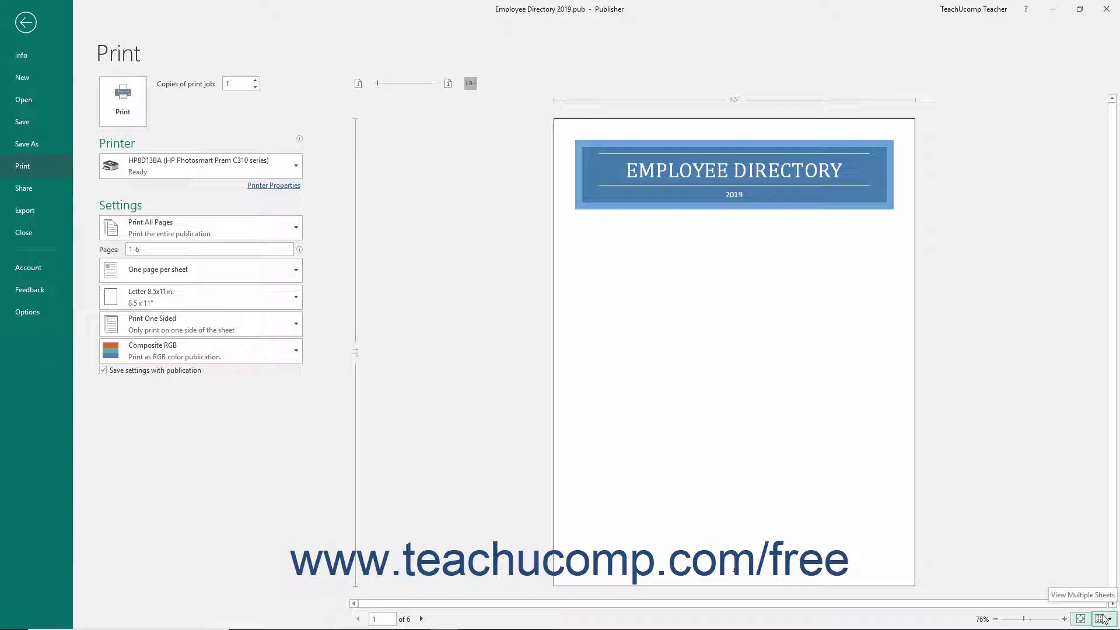
Preview the publication as a 2x2 multiple-sheet view, then return to single sheet.
{"action": "left_click", "coordinate": [1104, 619]}
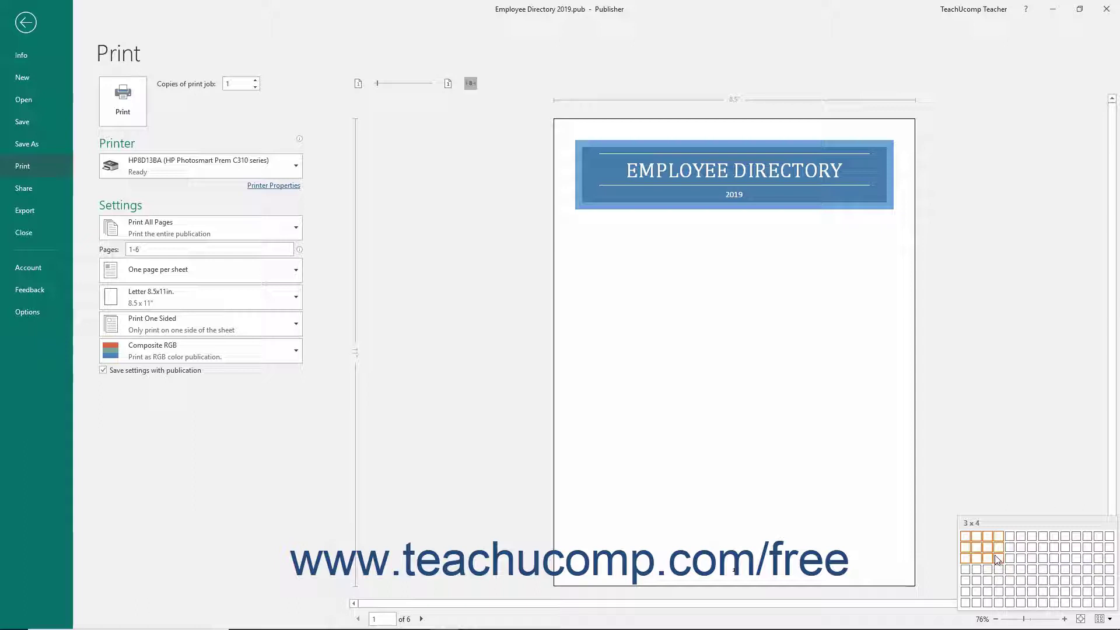
{"action": "left_click", "coordinate": [977, 549]}
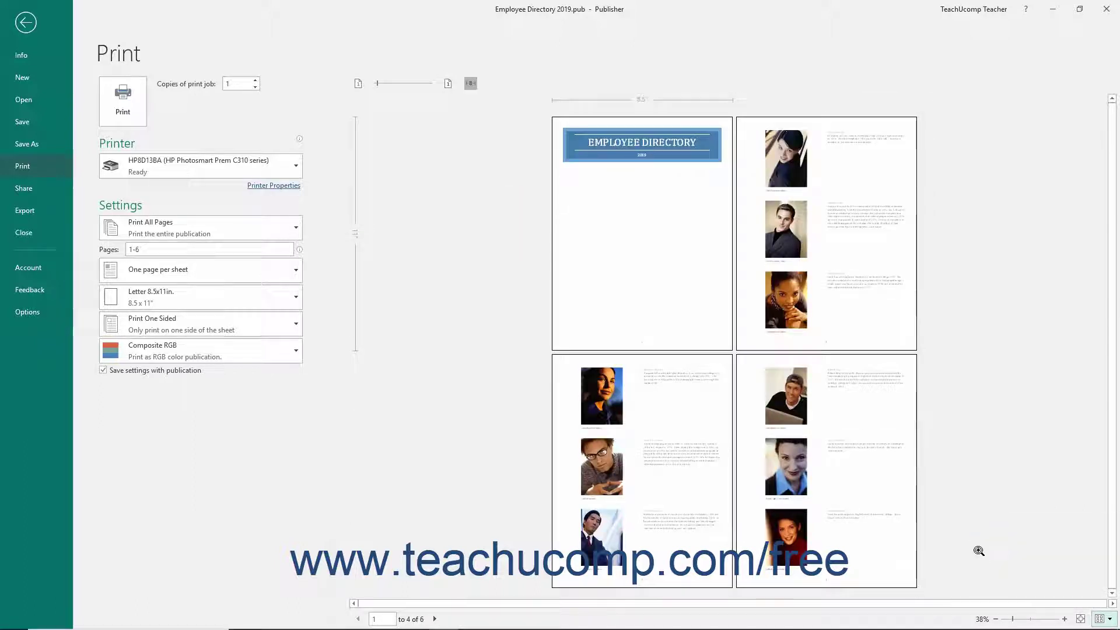
{"action": "left_click", "coordinate": [1078, 619]}
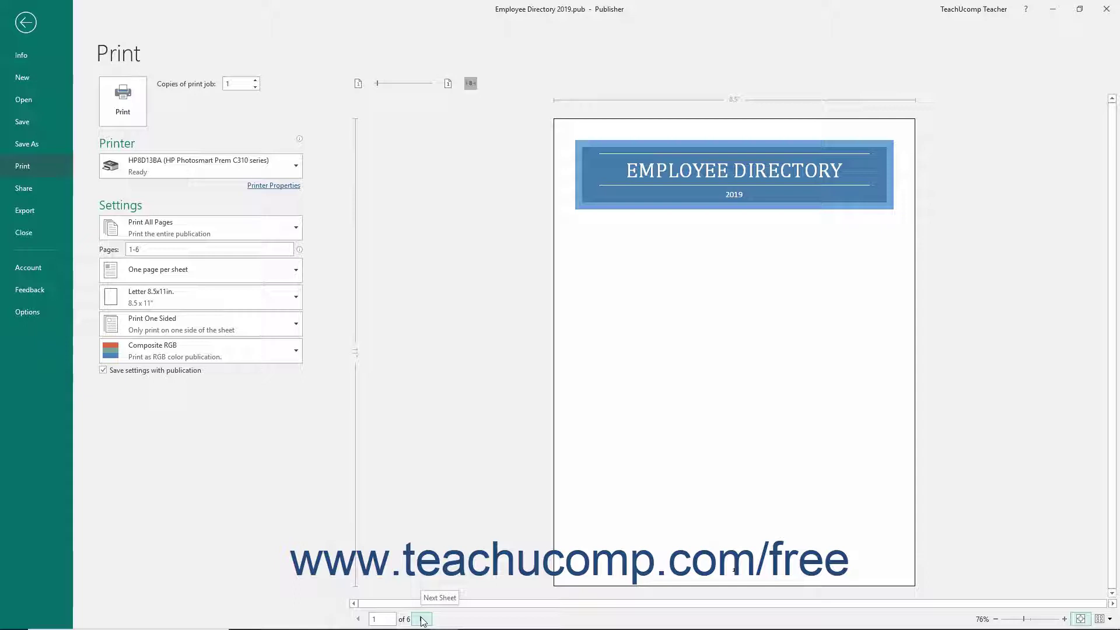
Step the preview through pages 2 and 3, then jump directly to page 6.
{"action": "left_click", "coordinate": [423, 620]}
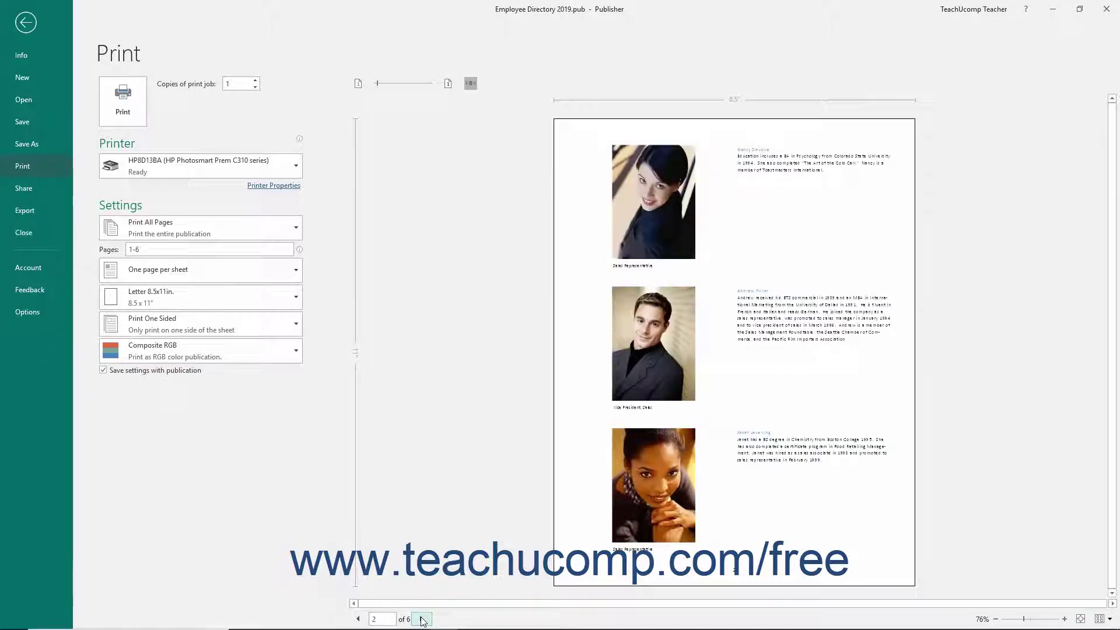
{"action": "left_click", "coordinate": [423, 620]}
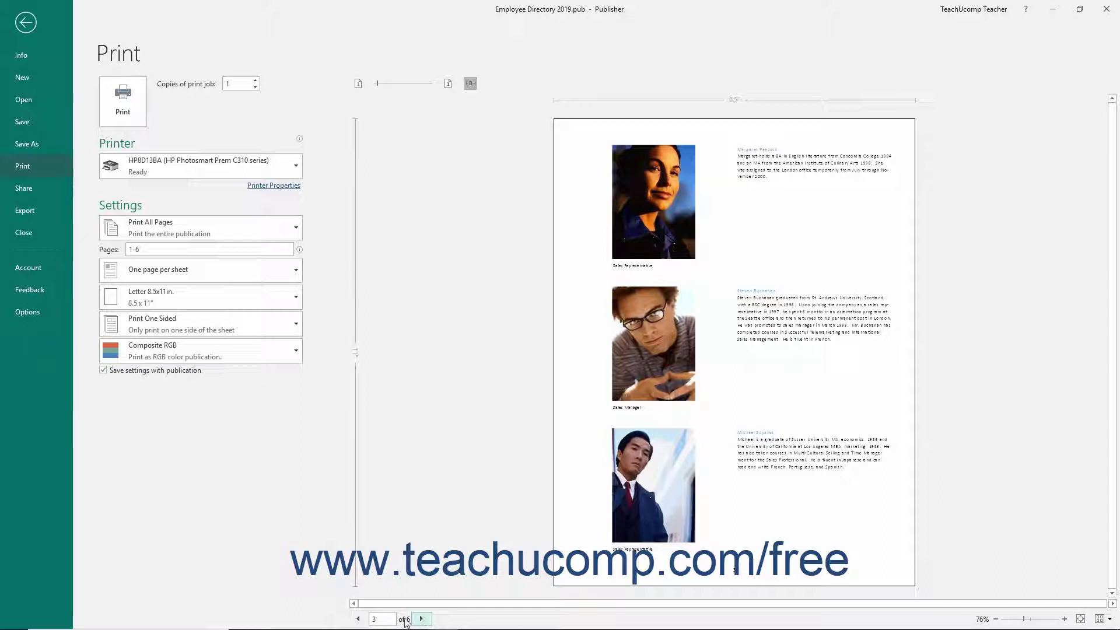
{"action": "left_click", "coordinate": [383, 619]}
{"action": "type", "text": "6"}
{"action": "key", "text": "Return"}
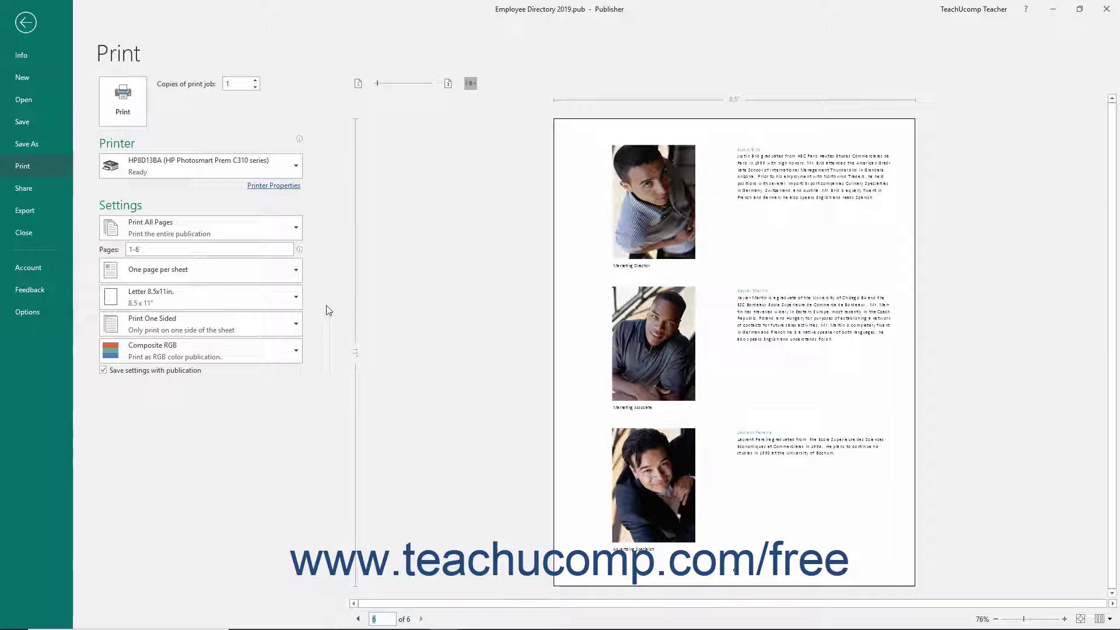
{"action": "left_click", "coordinate": [236, 85]}
{"action": "left_click", "coordinate": [255, 81]}
{"action": "left_click", "coordinate": [255, 87]}
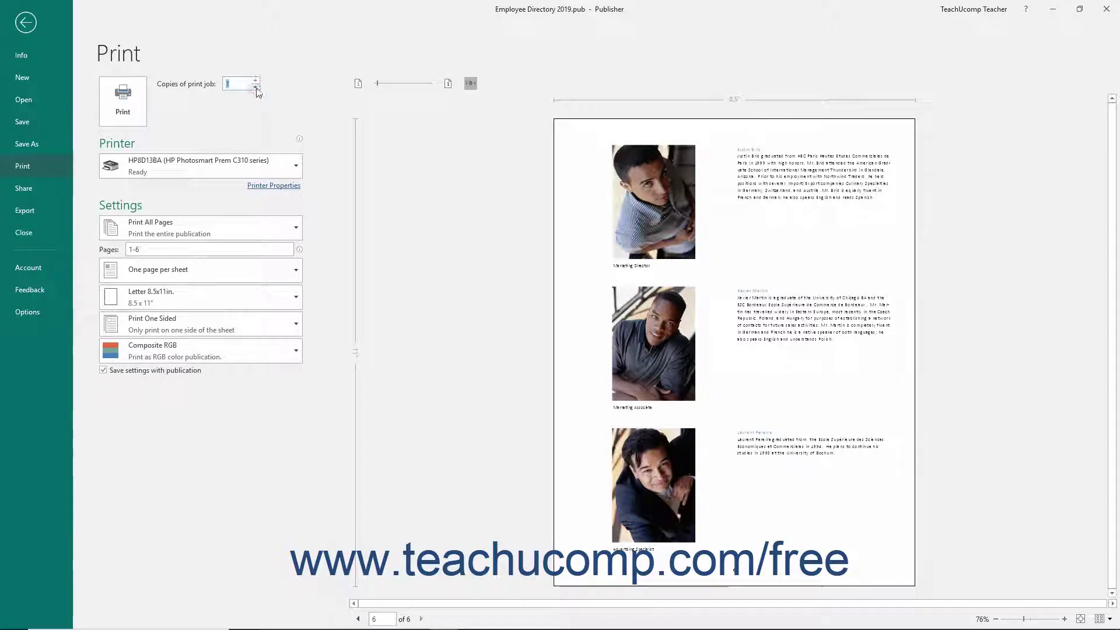
{"action": "left_click", "coordinate": [289, 166]}
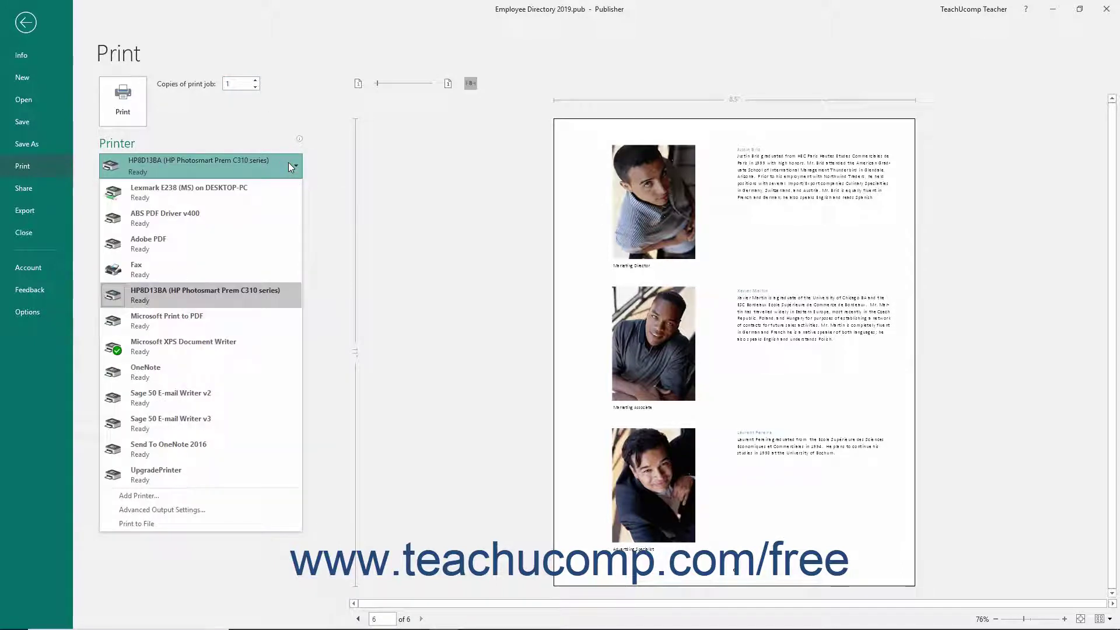
{"action": "left_click", "coordinate": [228, 297]}
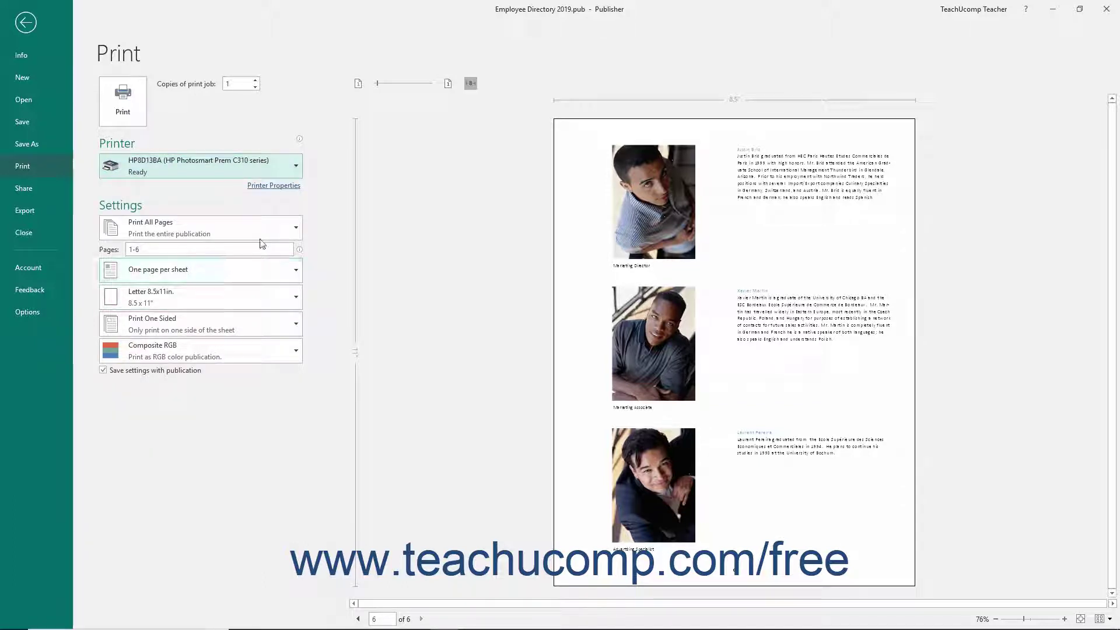
Change the print range from Print All Pages to Custom Print with pages 1-6.
{"action": "left_click", "coordinate": [260, 232]}
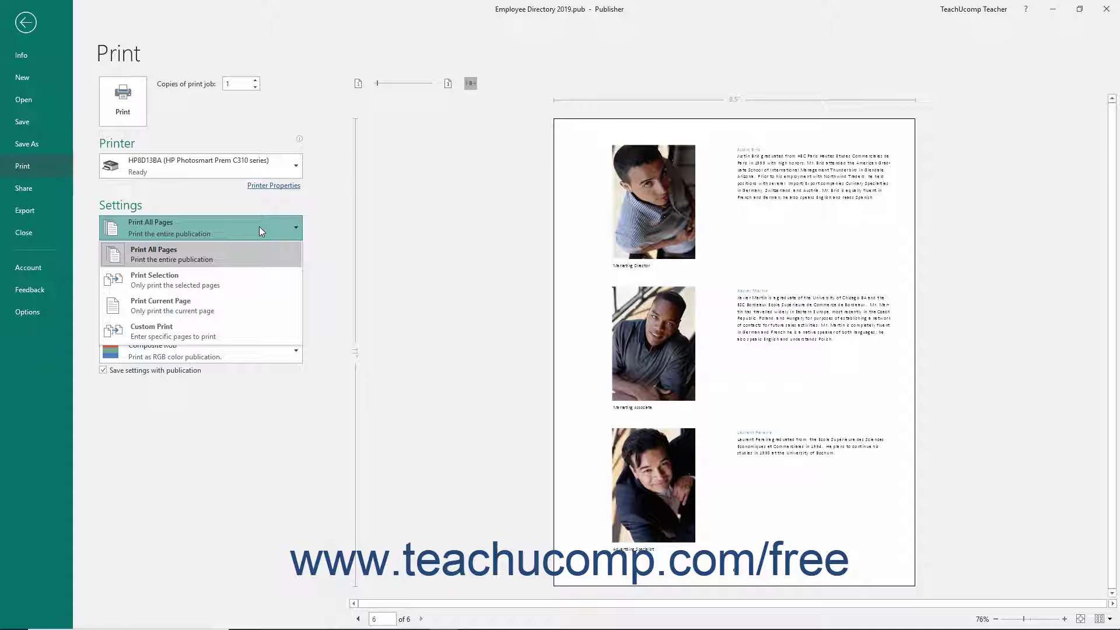
{"action": "left_click", "coordinate": [236, 328]}
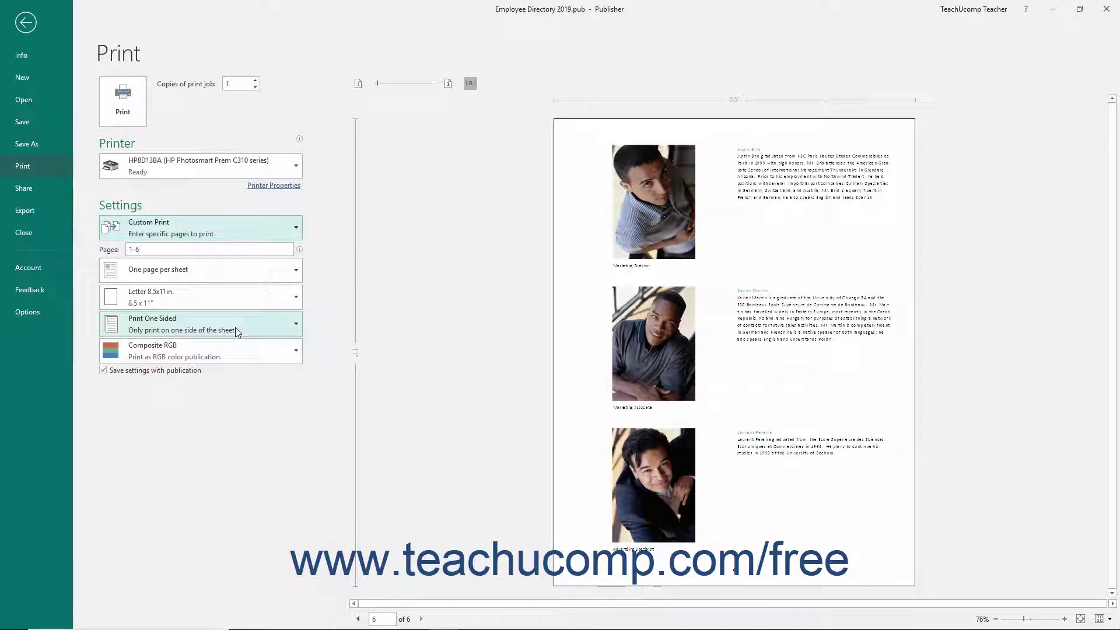
{"action": "left_click", "coordinate": [191, 249]}
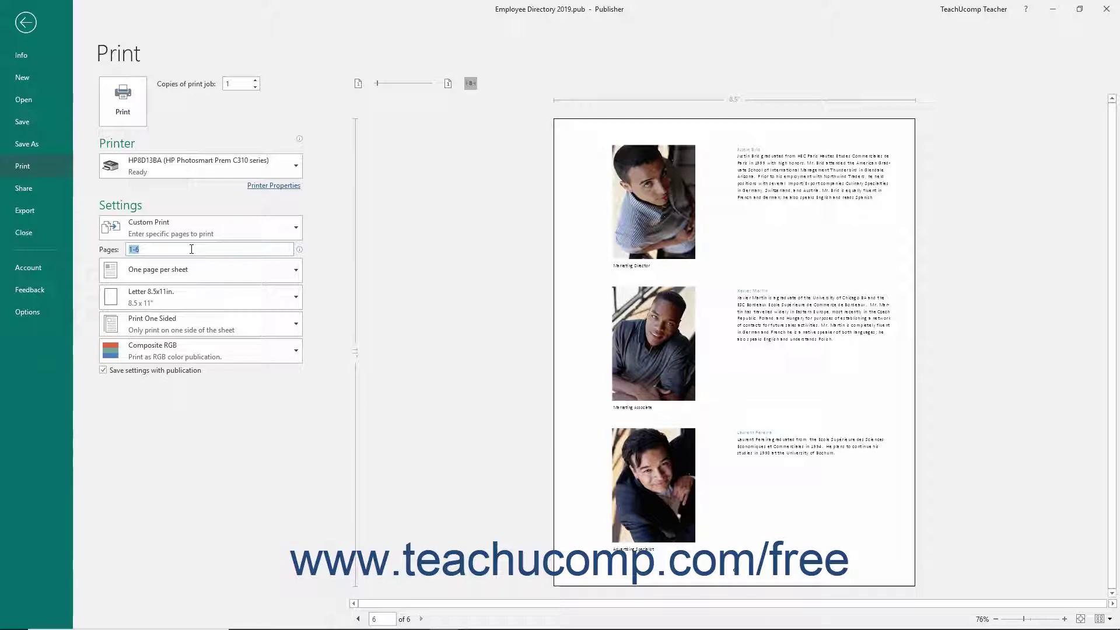
{"action": "left_click", "coordinate": [289, 251]}
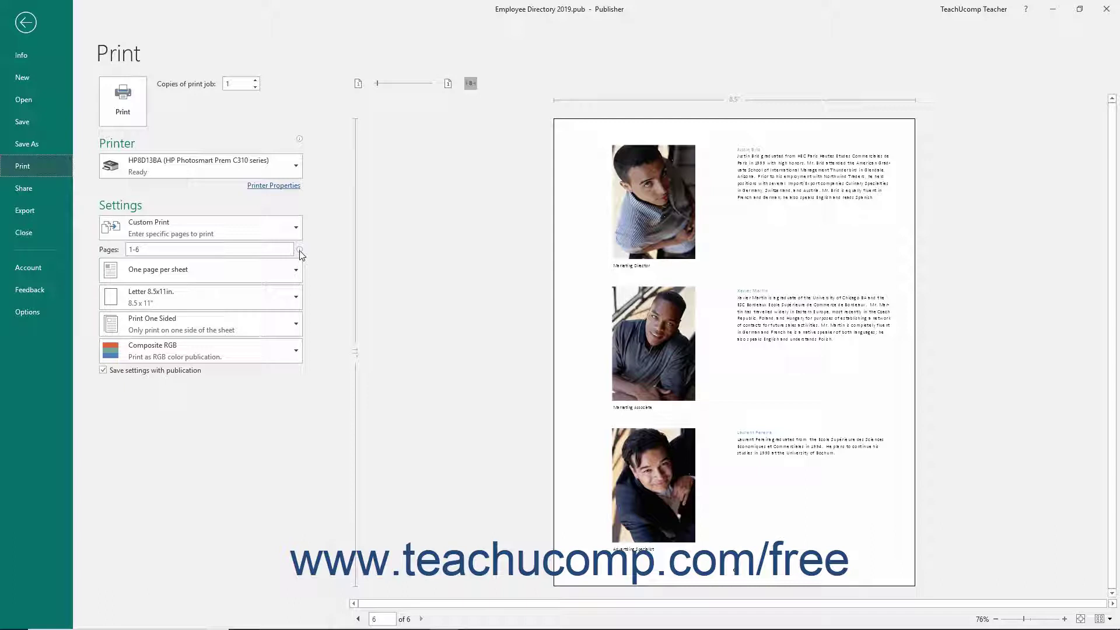
{"action": "mouse_move", "coordinate": [300, 250]}
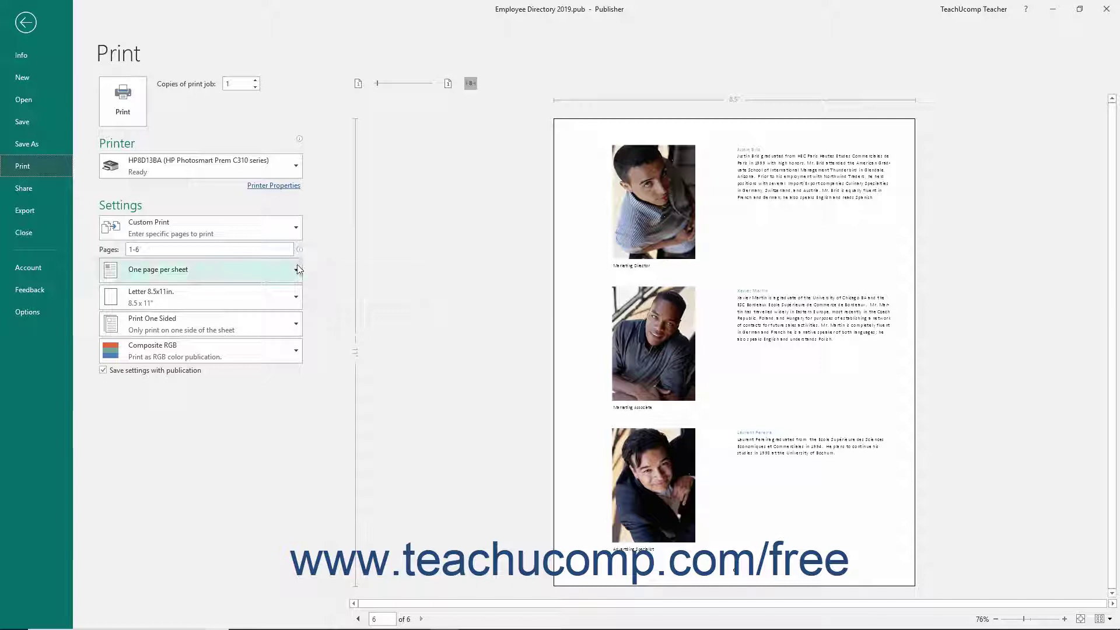
{"action": "left_click", "coordinate": [296, 270]}
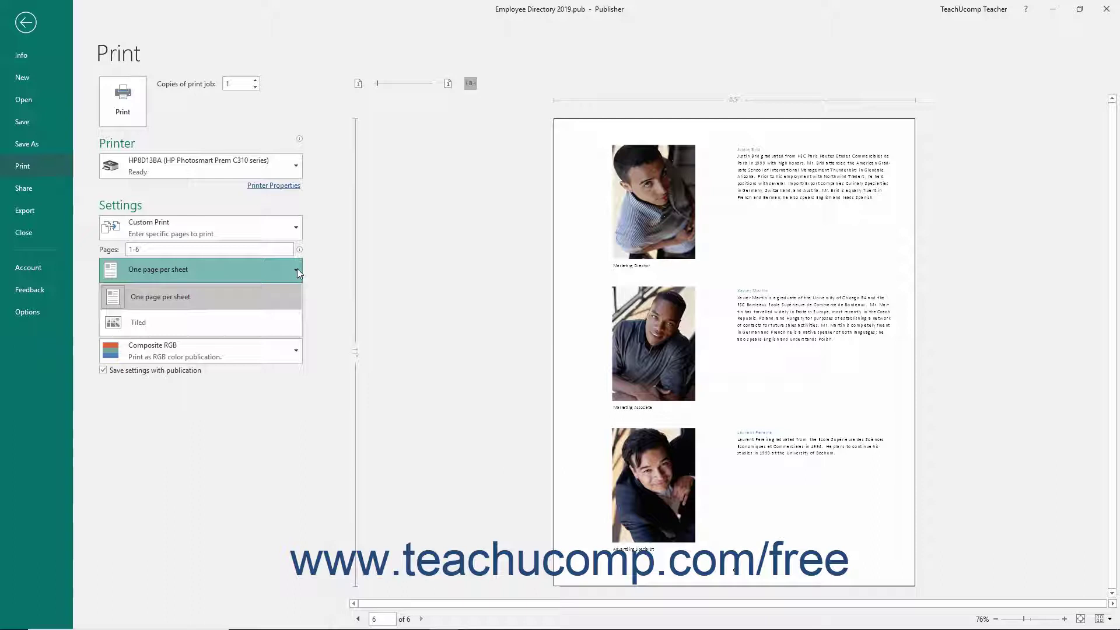
{"action": "left_click", "coordinate": [253, 324]}
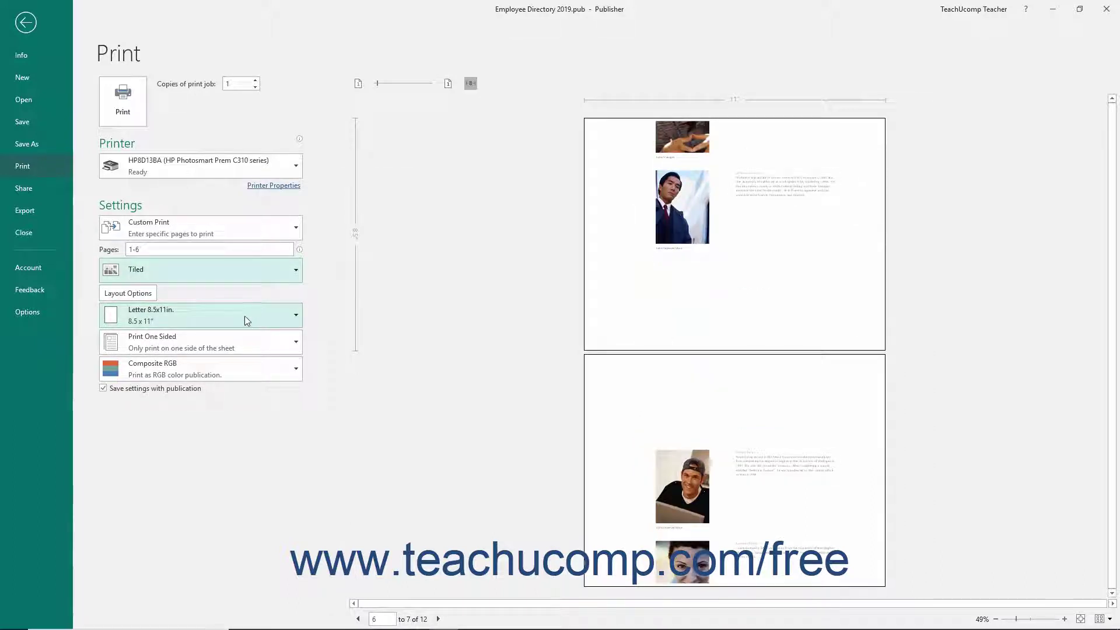
{"action": "left_click", "coordinate": [152, 292]}
{"action": "left_click", "coordinate": [658, 341]}
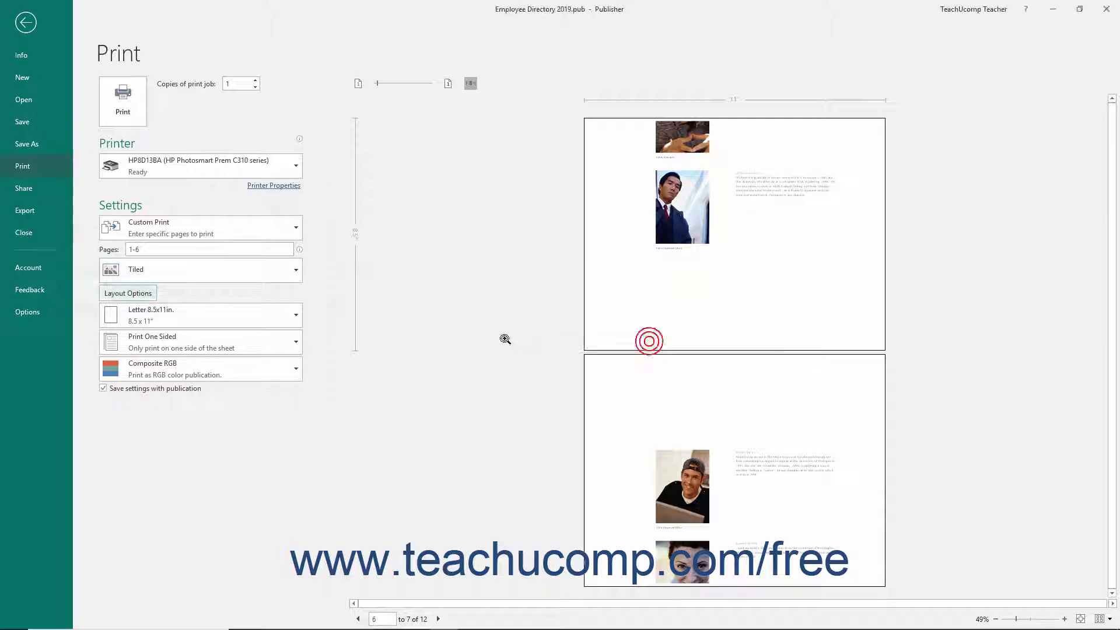
{"action": "left_click", "coordinate": [294, 274]}
{"action": "left_click", "coordinate": [287, 296]}
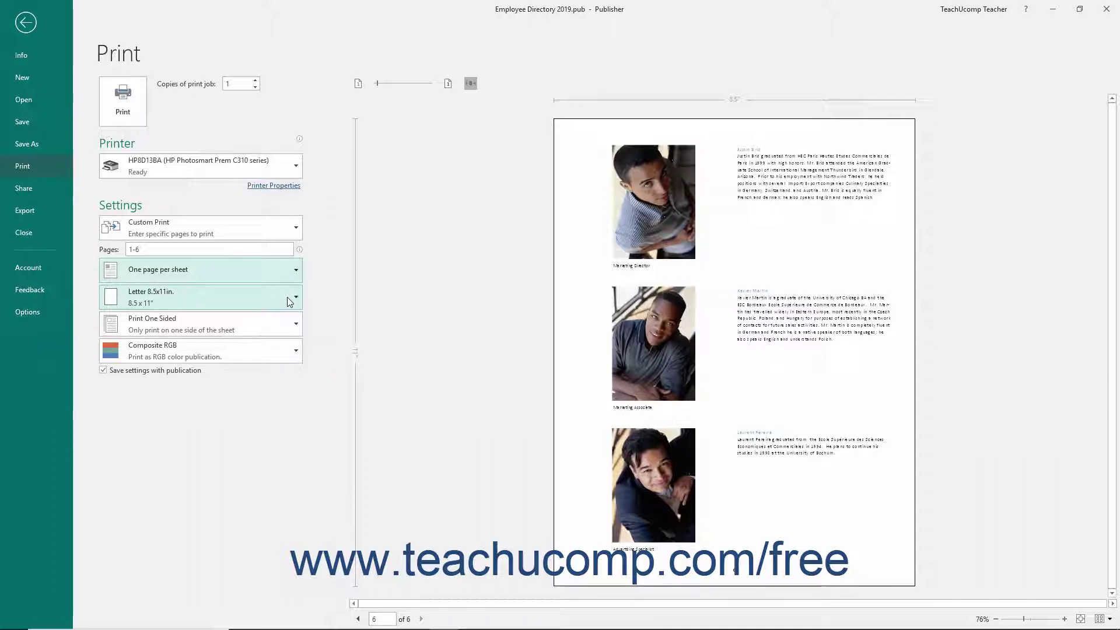
{"action": "left_click", "coordinate": [289, 299]}
{"action": "left_click", "coordinate": [289, 298]}
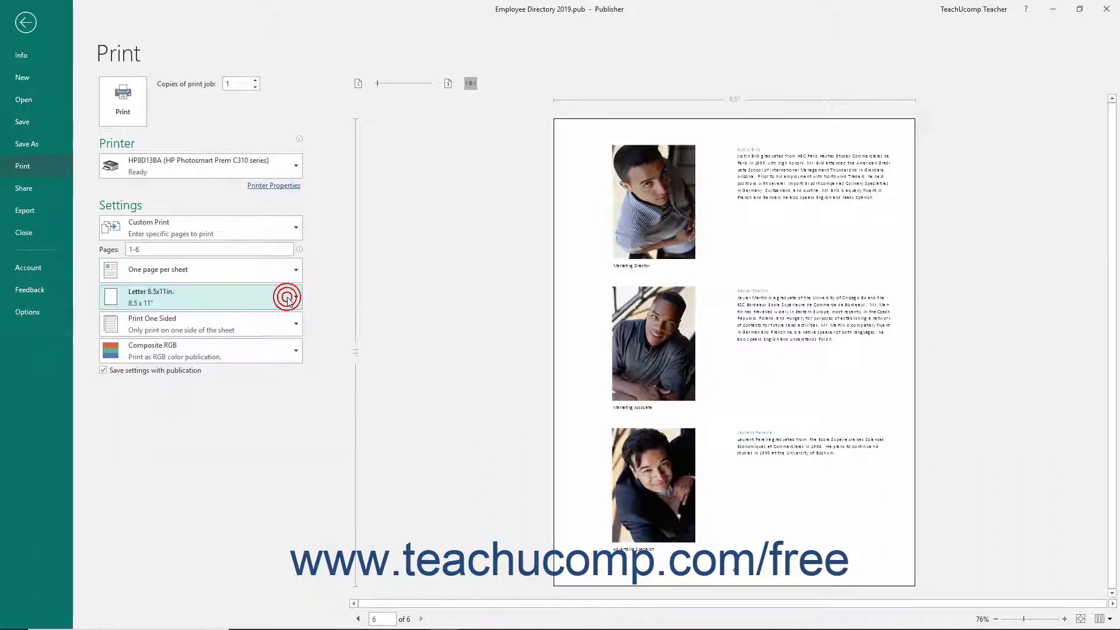
{"action": "left_click", "coordinate": [292, 331]}
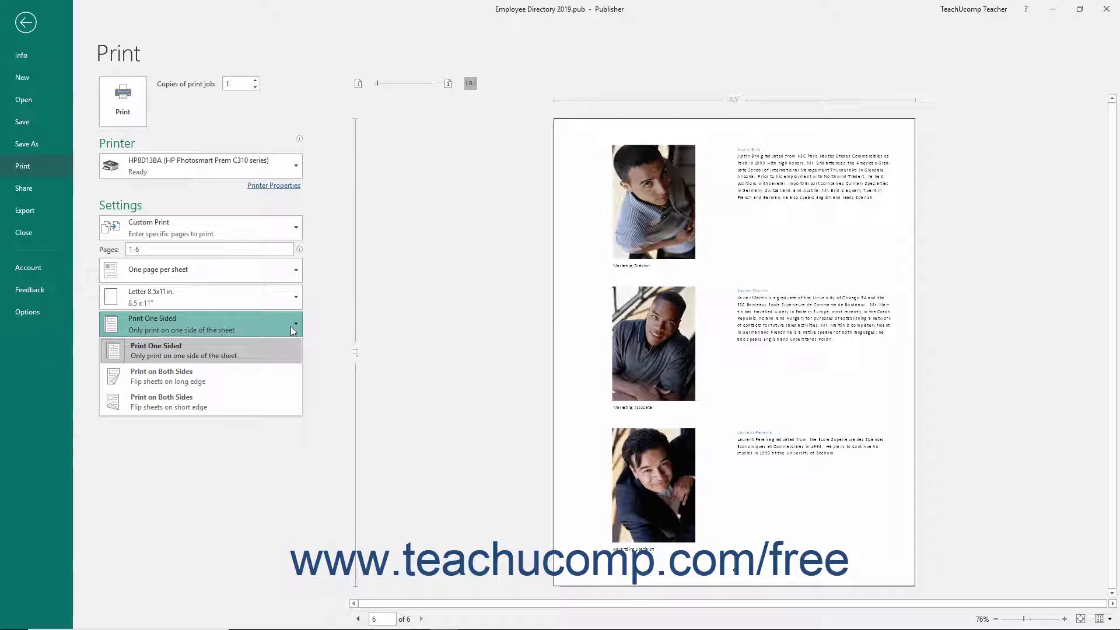
{"action": "left_click", "coordinate": [291, 328]}
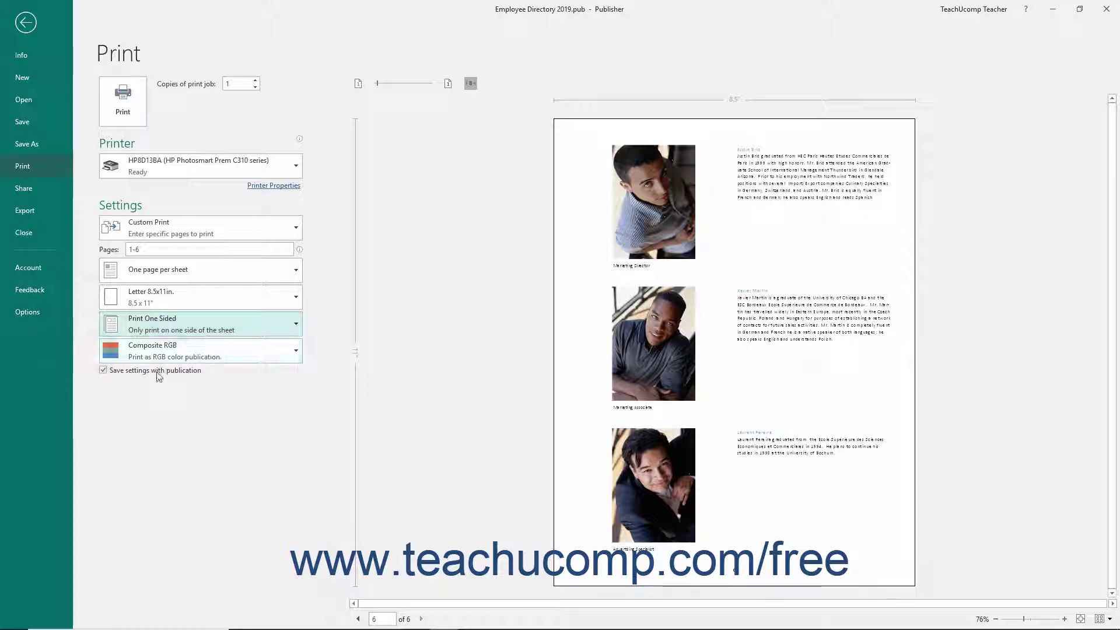